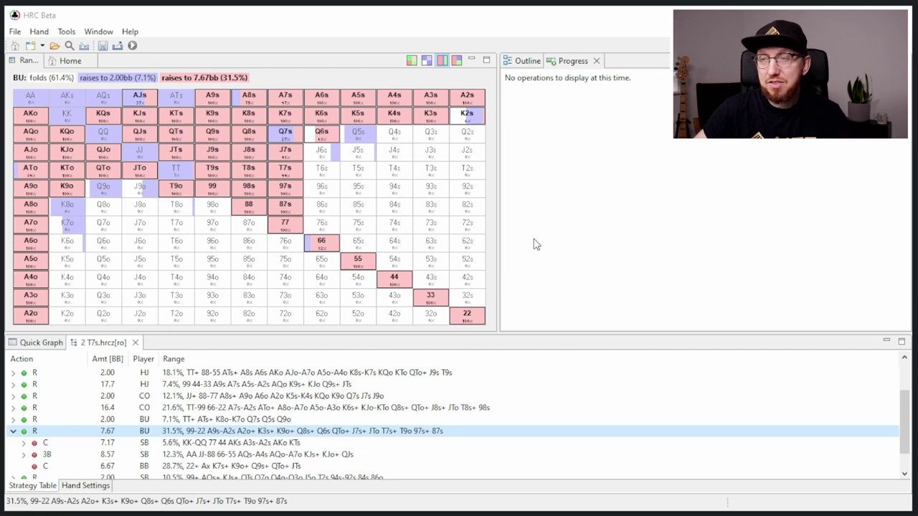
Step: Compare the BU's 2.00 bb and 7.67 bb raising ranges and inspect the strategy for T7s
left_click(231, 421)
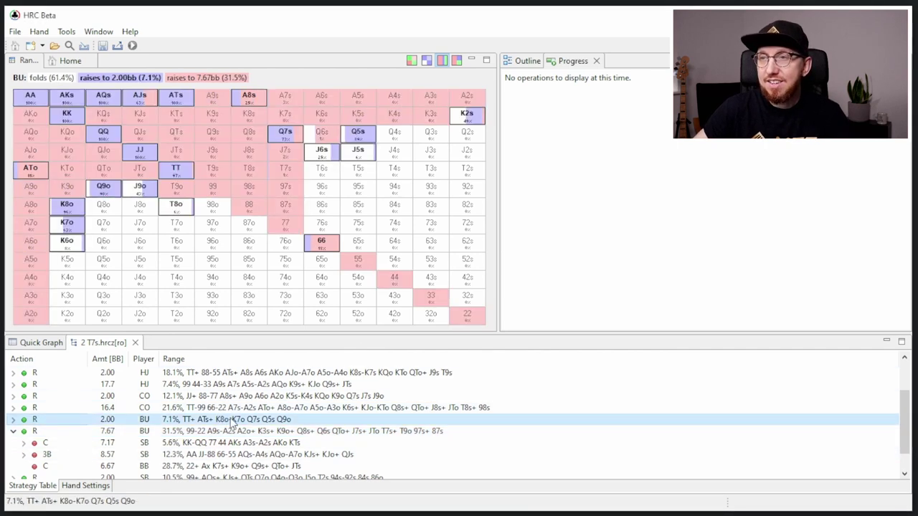
mouse_move(232, 423)
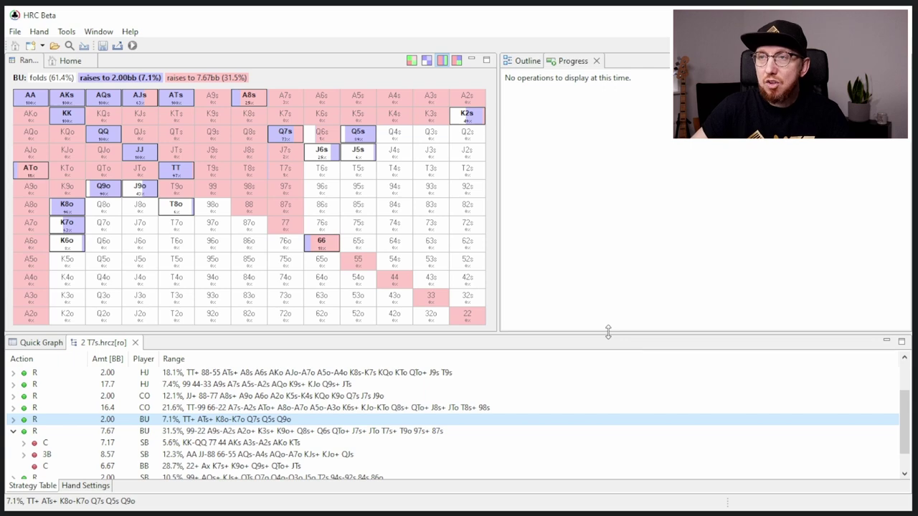
left_click(273, 432)
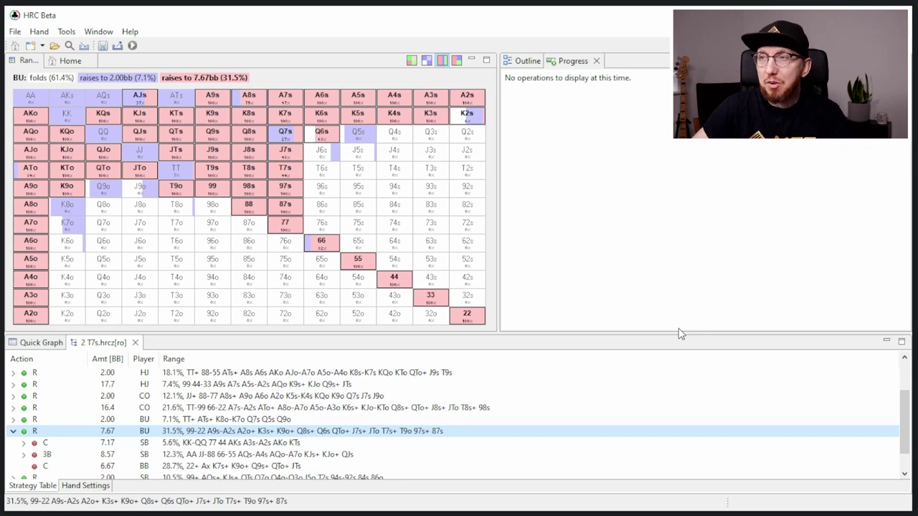
mouse_move(287, 175)
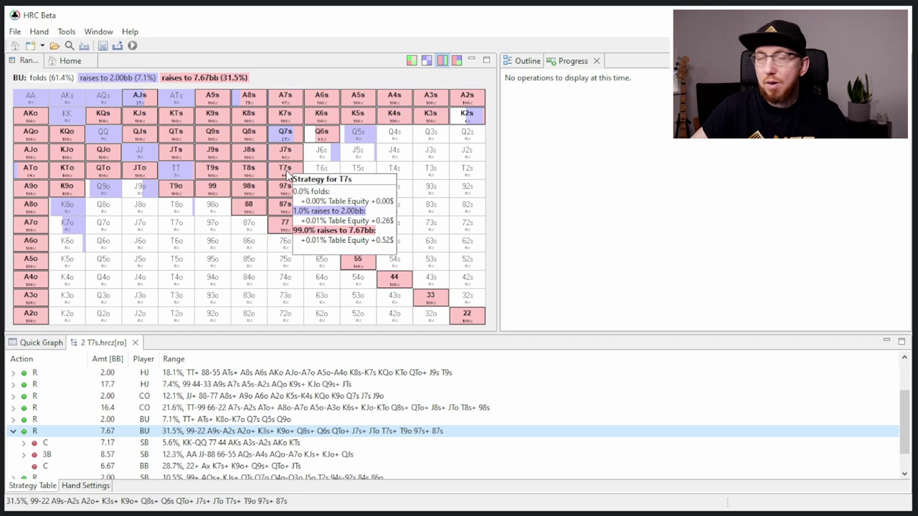
left_click(287, 175)
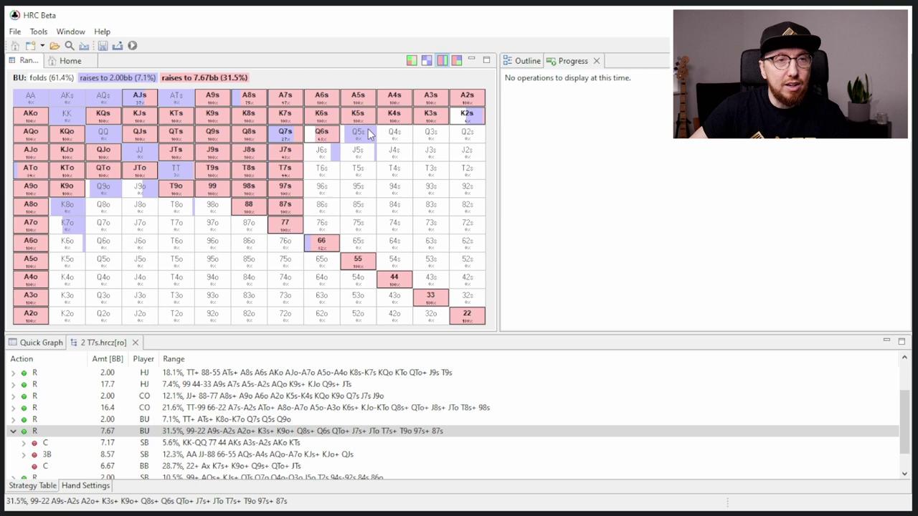
mouse_move(432, 122)
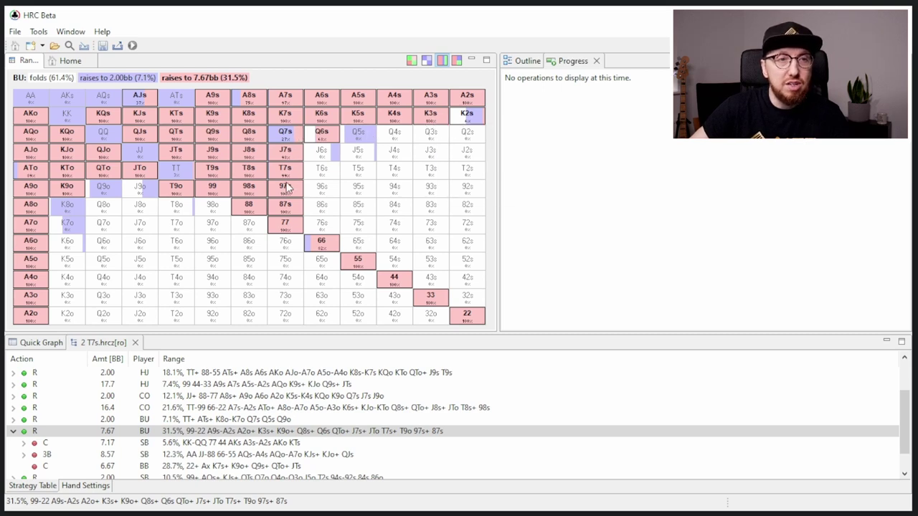
mouse_move(287, 155)
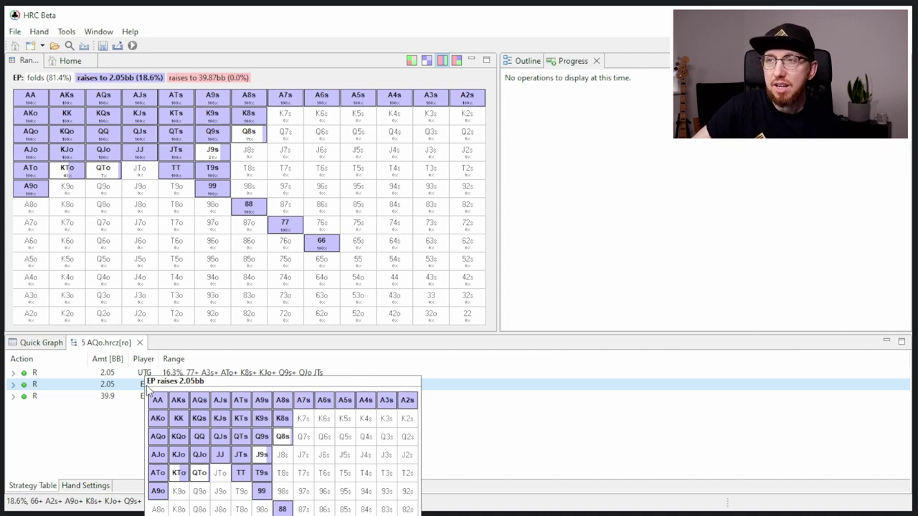
Step: Expand the EP 2.05 bb raise and examine the BU calling range alongside the BU and SB responses
left_click(13, 384)
scroll(198, 401, "down", 2)
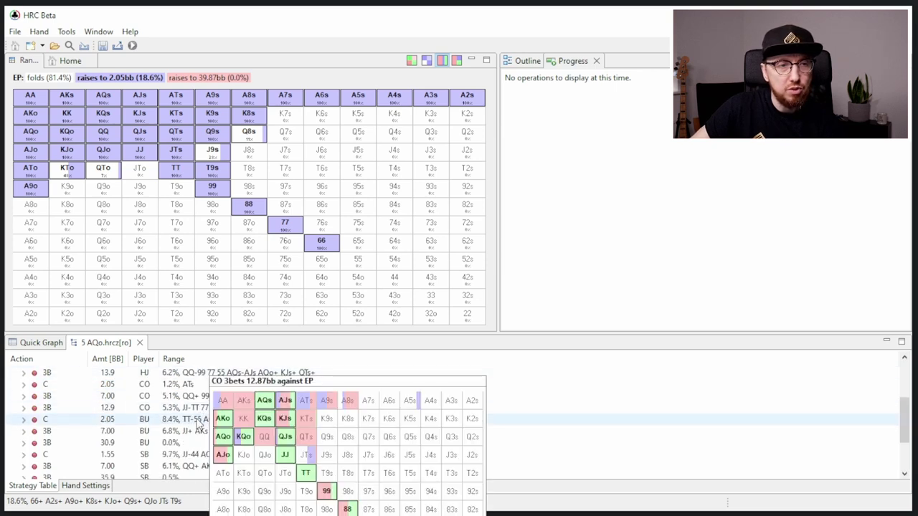
left_click(195, 421)
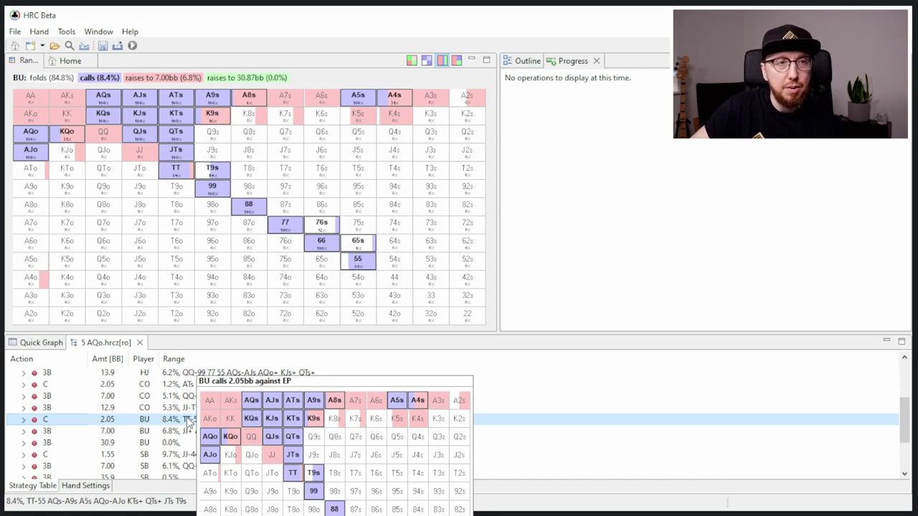
mouse_move(183, 431)
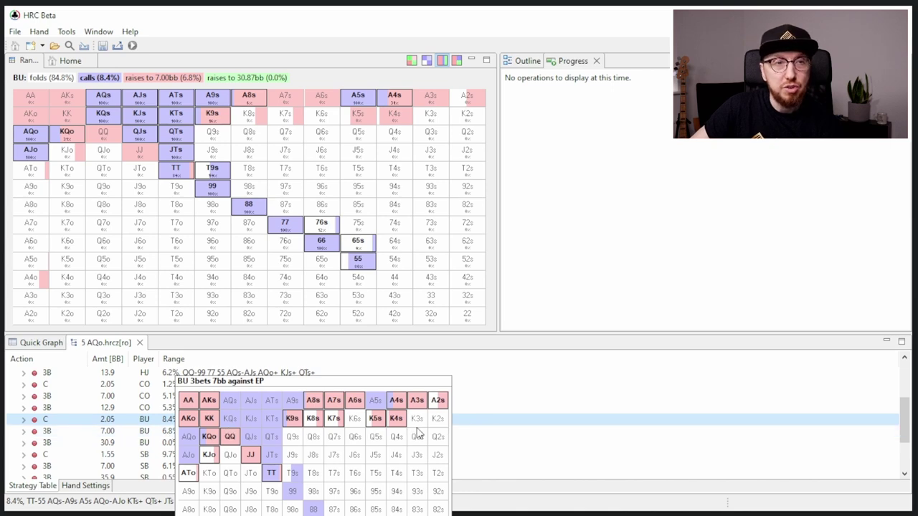
mouse_move(462, 449)
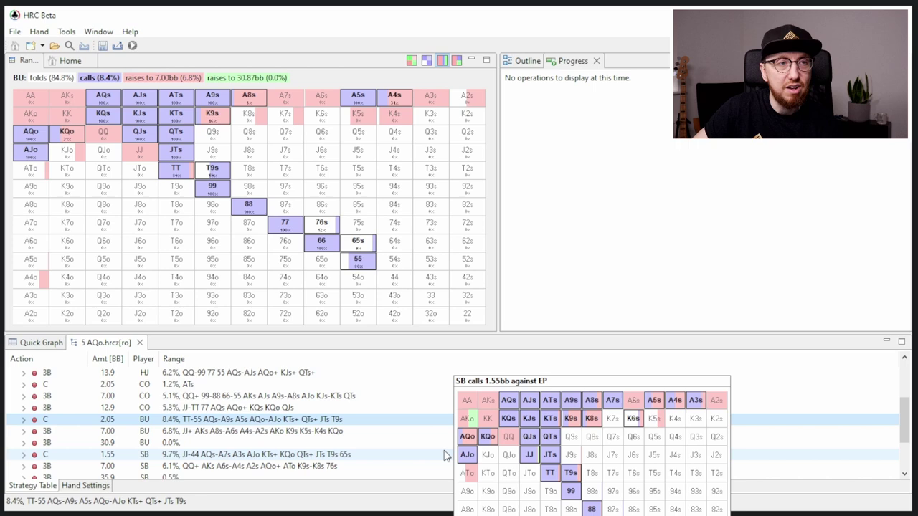
Step: Expand the BU call and the SB 35.9 bb 3-bet, showing the BU's 28.8 bb calling range against it
left_click(26, 421)
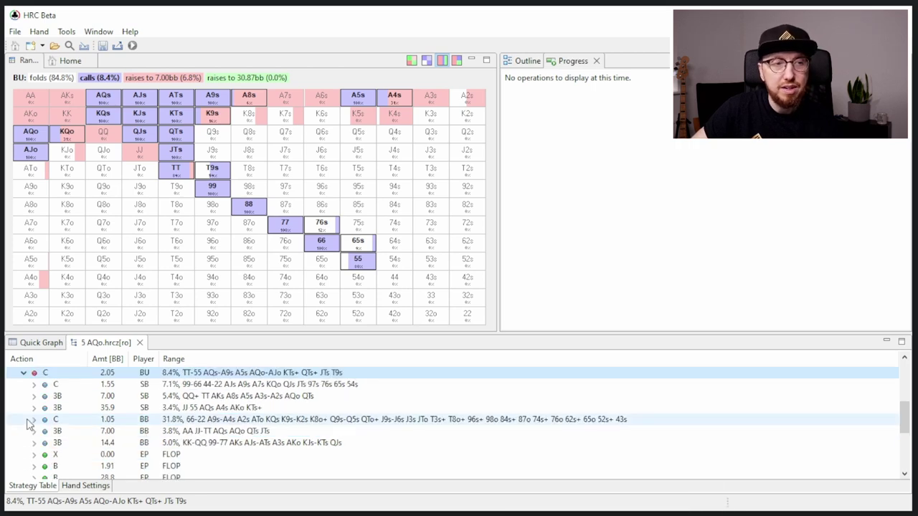
left_click(178, 407)
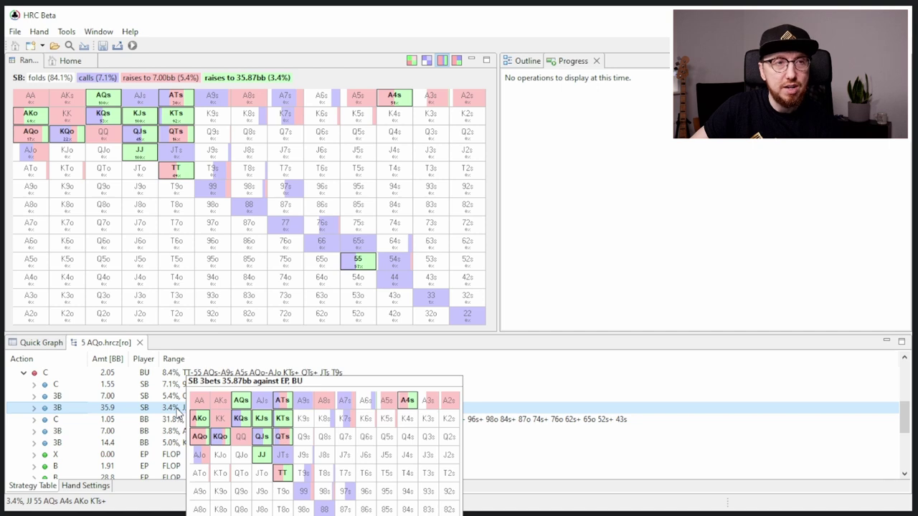
mouse_move(657, 385)
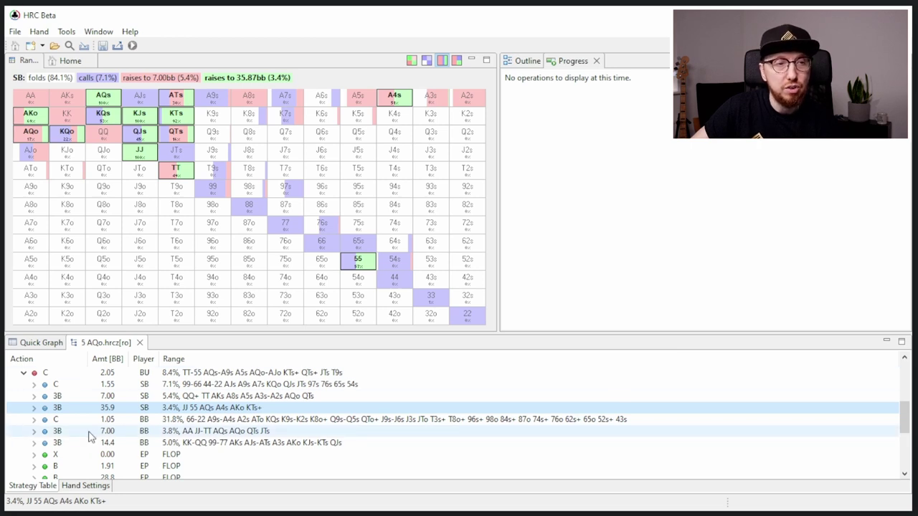
left_click(33, 408)
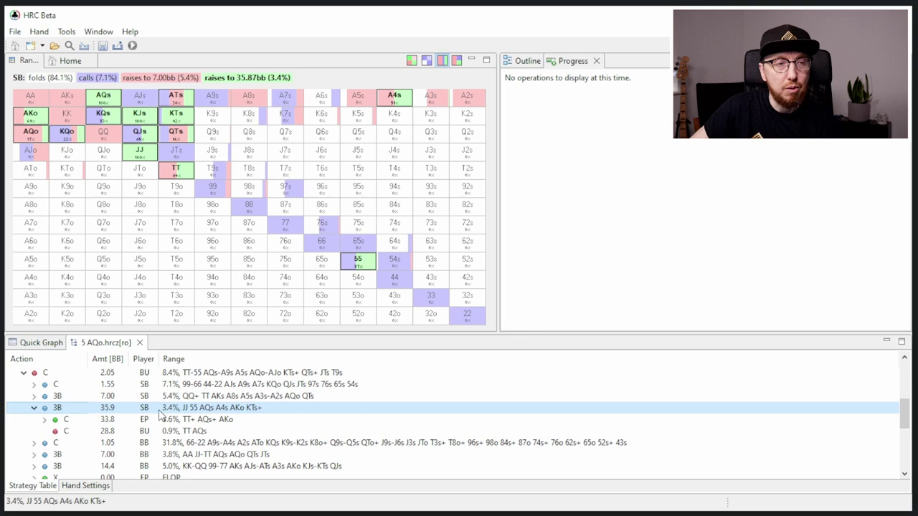
left_click(623, 431)
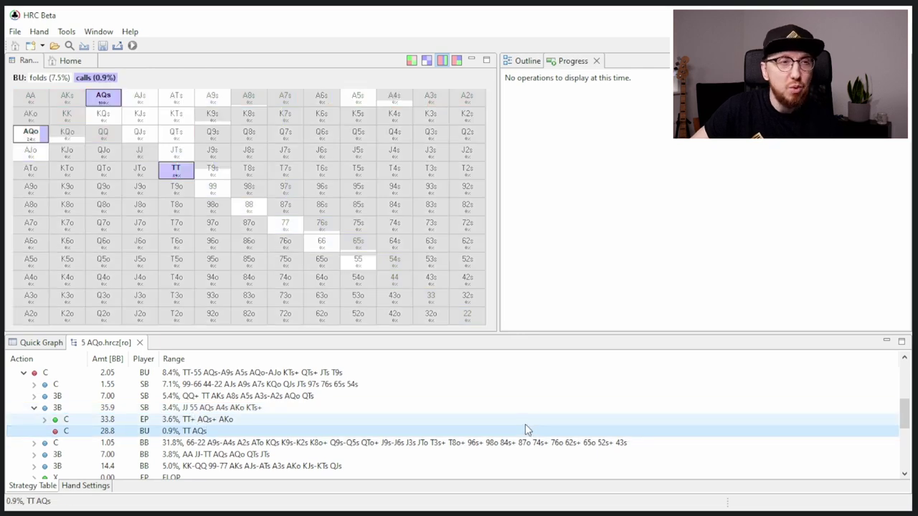
Step: Colour the range grid by each hand's calling value and inspect the strategies for AQo and TT
left_click(411, 62)
mouse_move(33, 137)
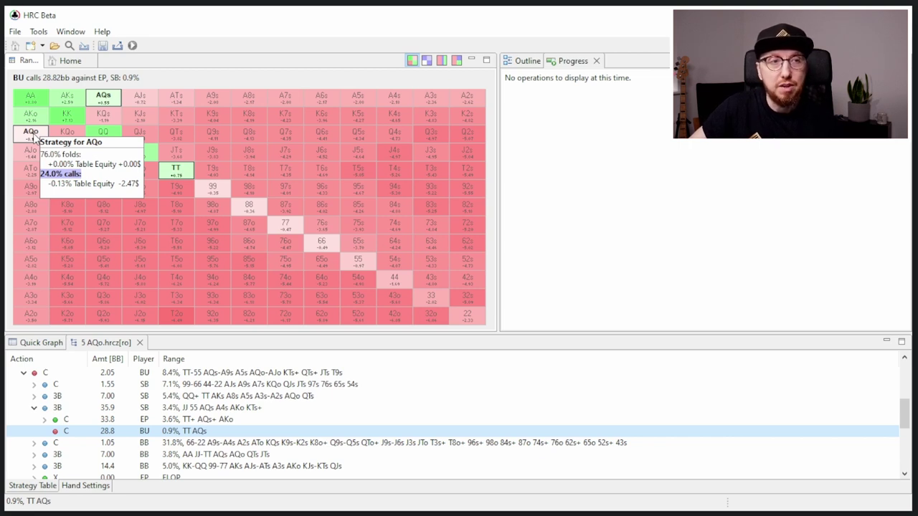
left_click(32, 135)
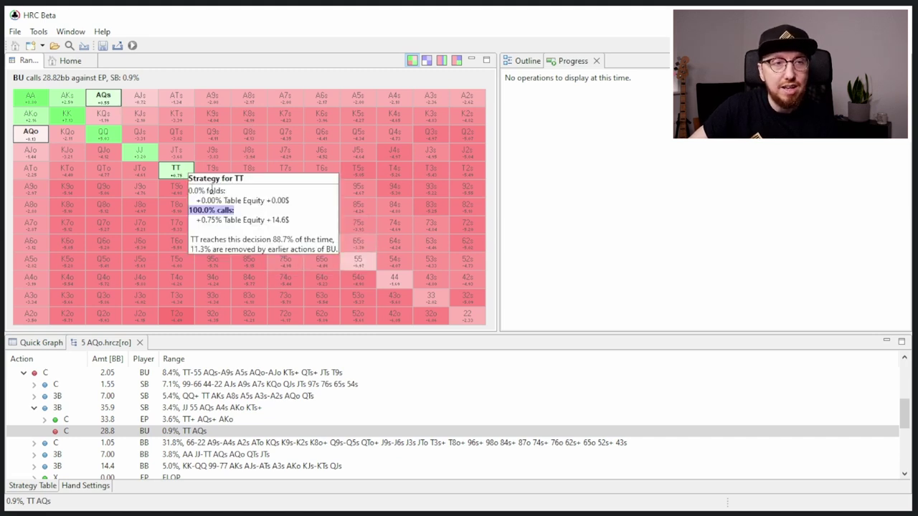
mouse_move(203, 192)
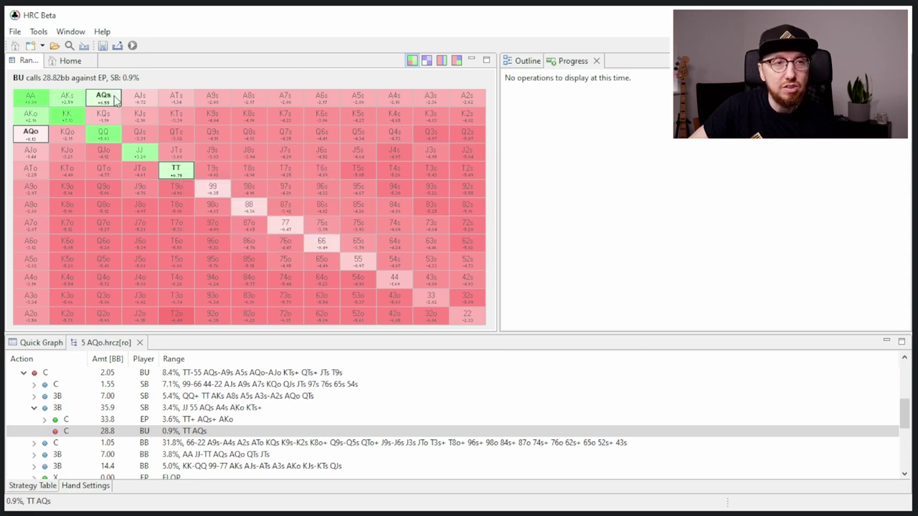
mouse_move(242, 219)
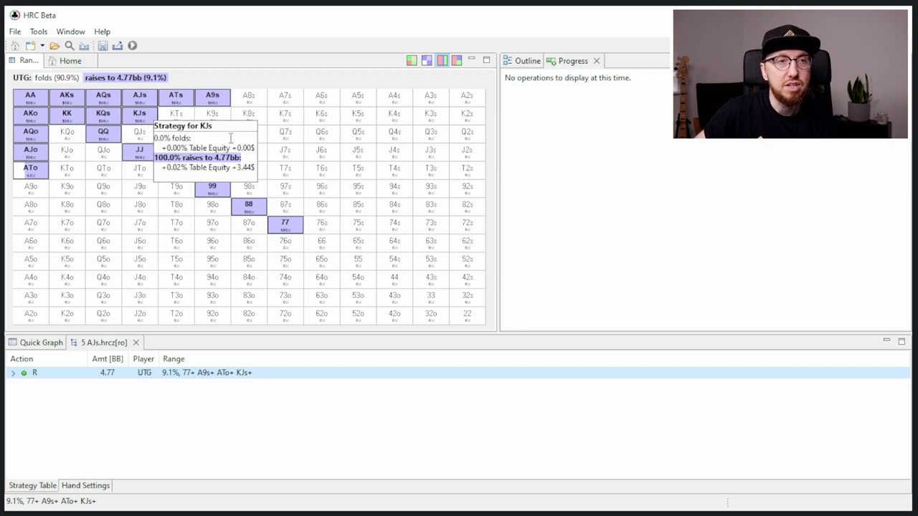
Step: Inspect KJs in the UTG 4.77 bb raising range and expand the responses to that raise
left_click(153, 120)
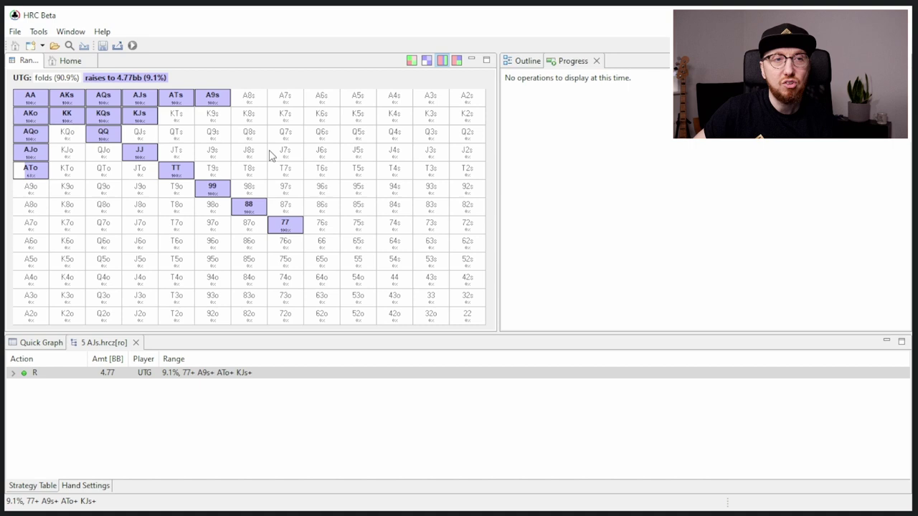
mouse_move(270, 154)
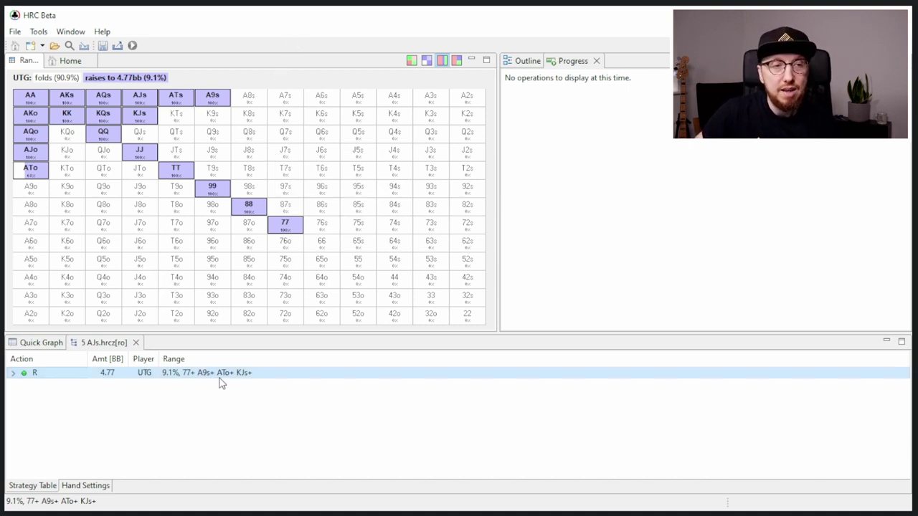
left_click(13, 373)
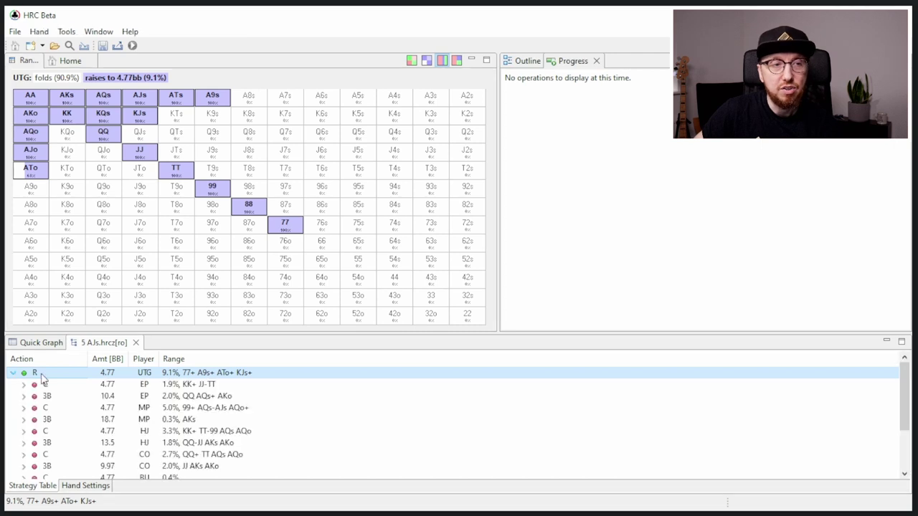
scroll(197, 419, "down", 3)
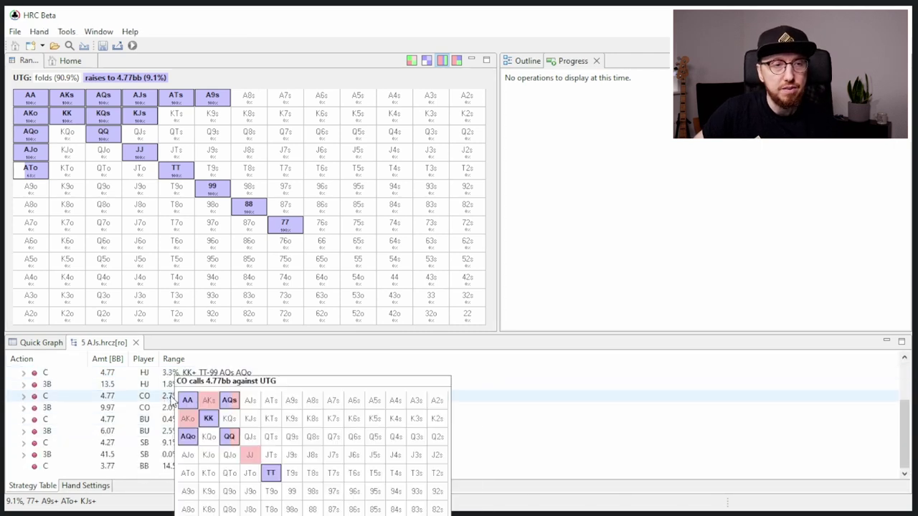
Step: Show the CO's 4.77 bb calling range against UTG and inspect the strategy for AJs
left_click(164, 399)
mouse_move(140, 103)
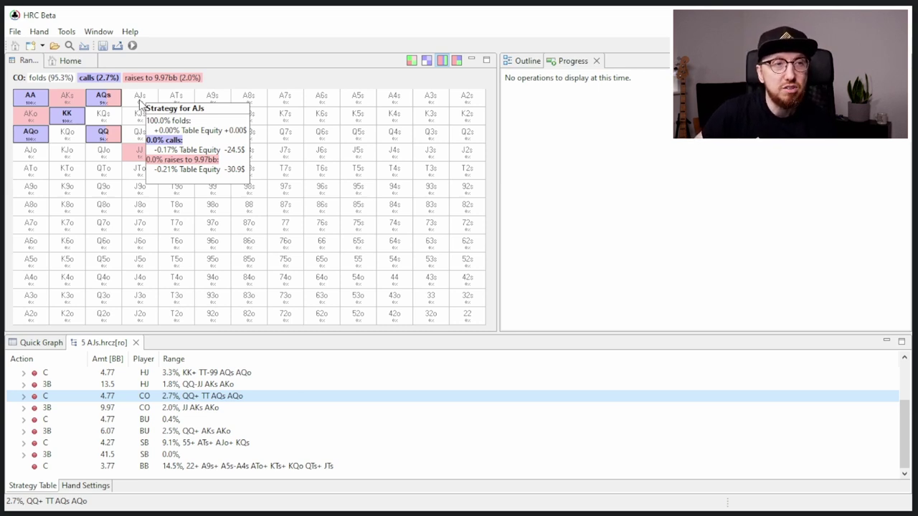
left_click(140, 104)
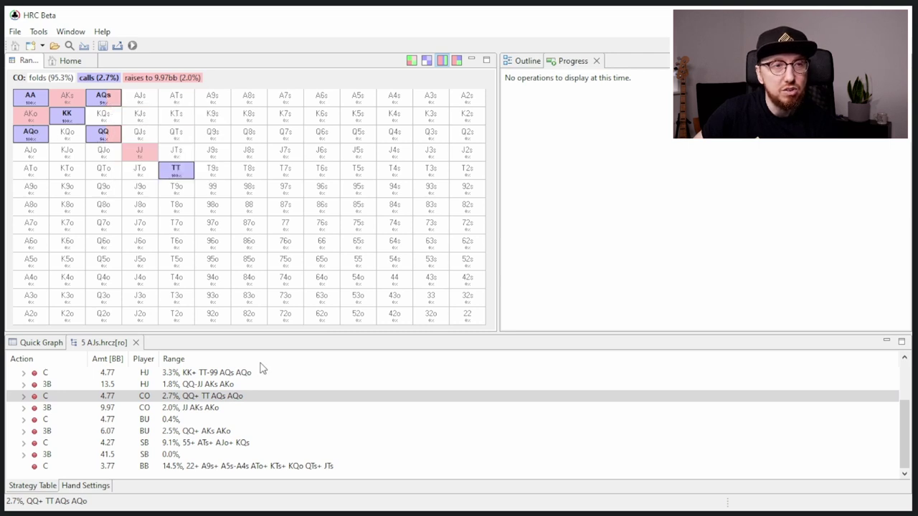
Step: Expand the CO call and the BB 9.97 bb 3-bet, then examine TT in the CO's 5.20 bb calling range
left_click(82, 399)
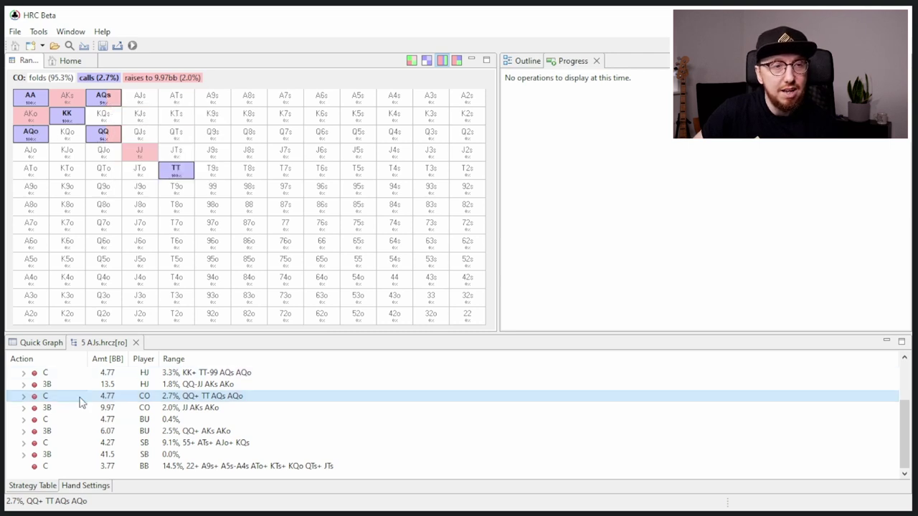
left_click(24, 397)
scroll(74, 433, "down", 1)
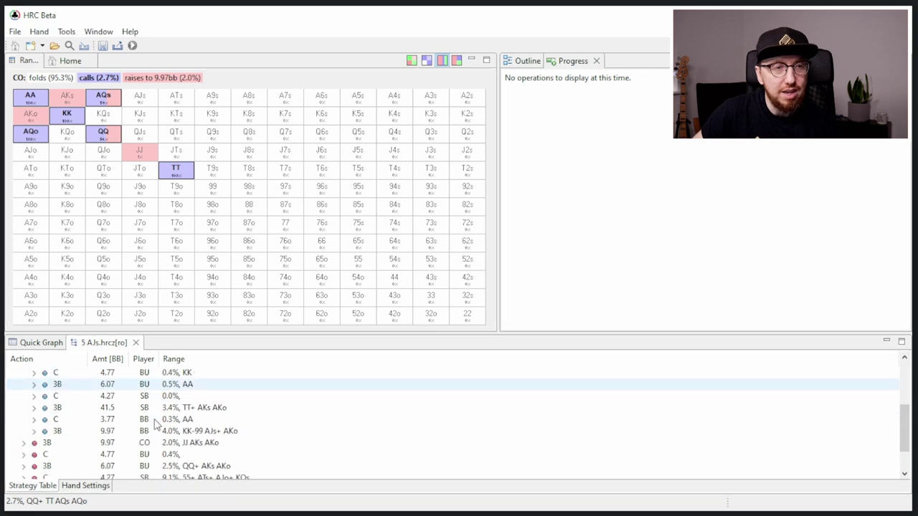
left_click(36, 431)
left_click(200, 444)
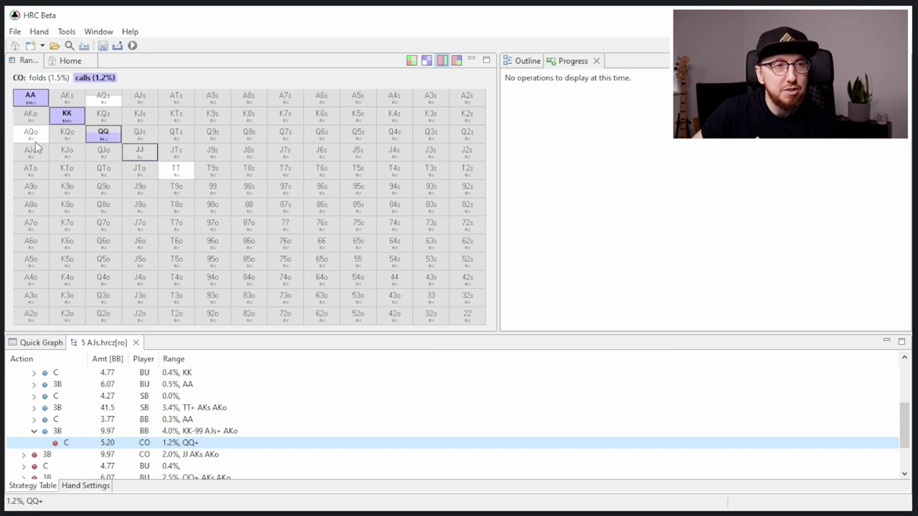
left_click(180, 172)
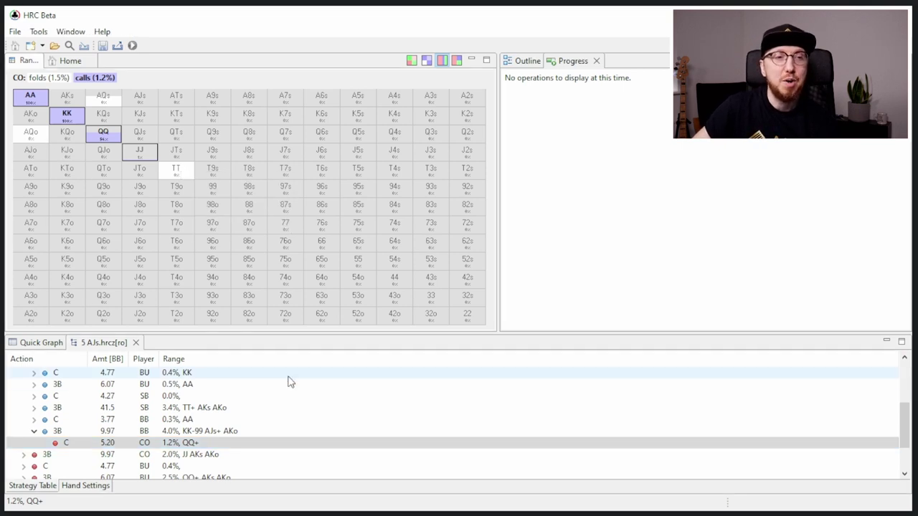
left_click(212, 360)
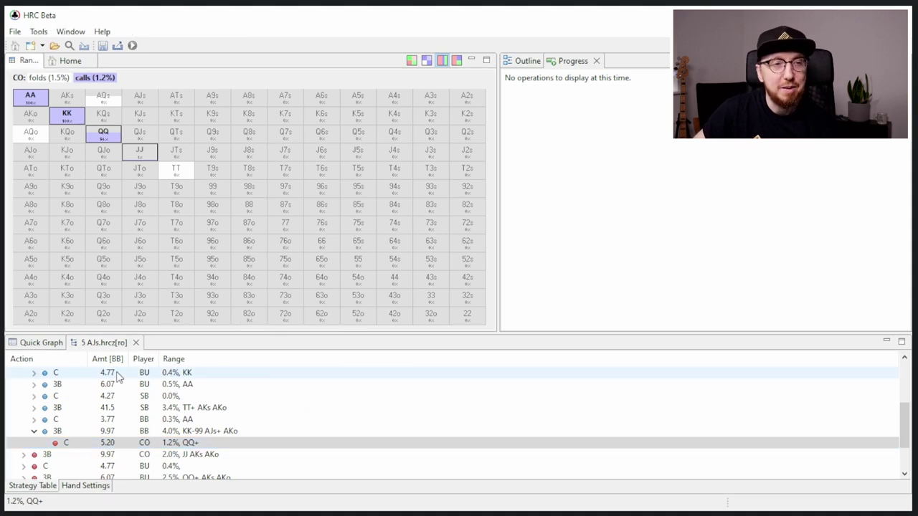
Step: Return to the CO's 4.77 bb calling range against UTG and recheck AJs
scroll(316, 398, "up", 1)
mouse_move(316, 398)
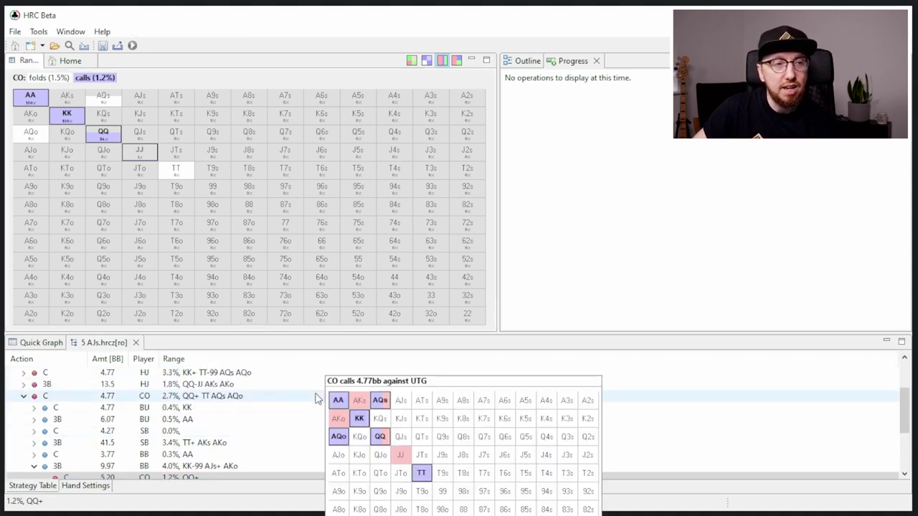
left_click(220, 399)
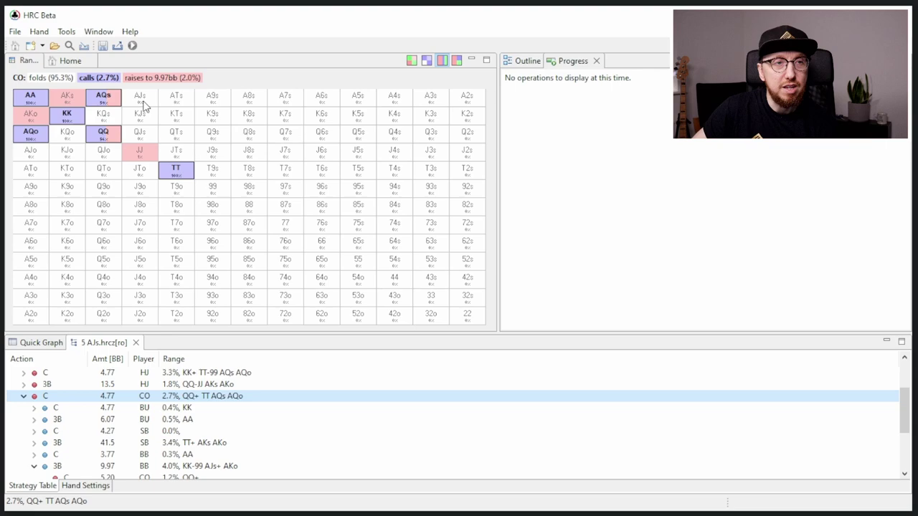
mouse_move(142, 104)
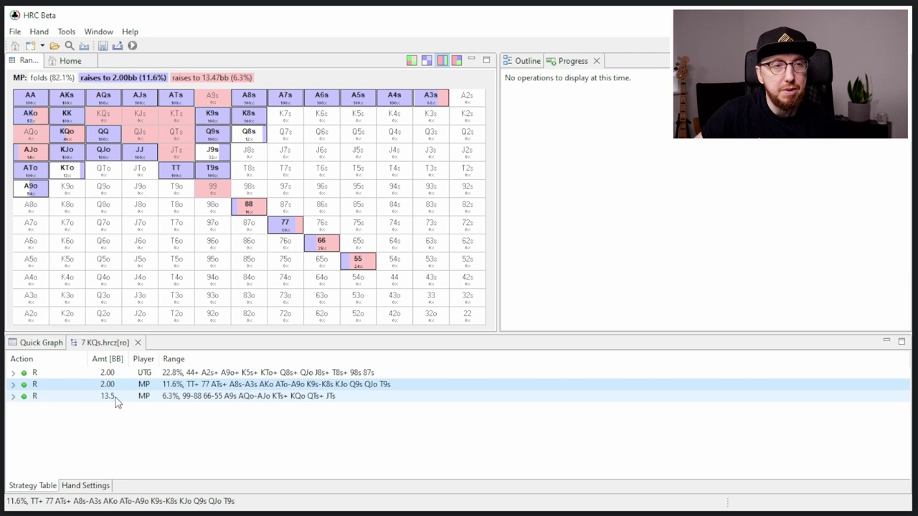
mouse_move(118, 404)
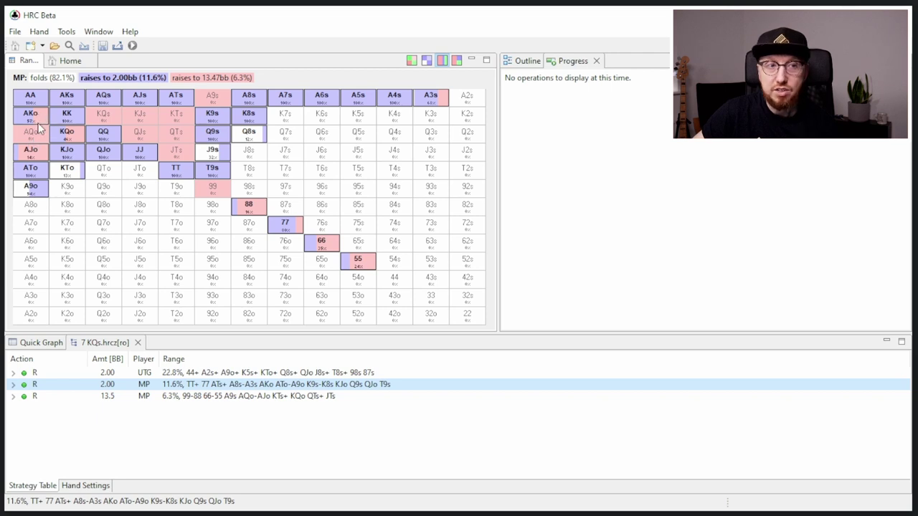
Step: Expand the responses to MP's 2.00 bb raise and show the SB's 1.50 bb calling range
left_click(266, 184)
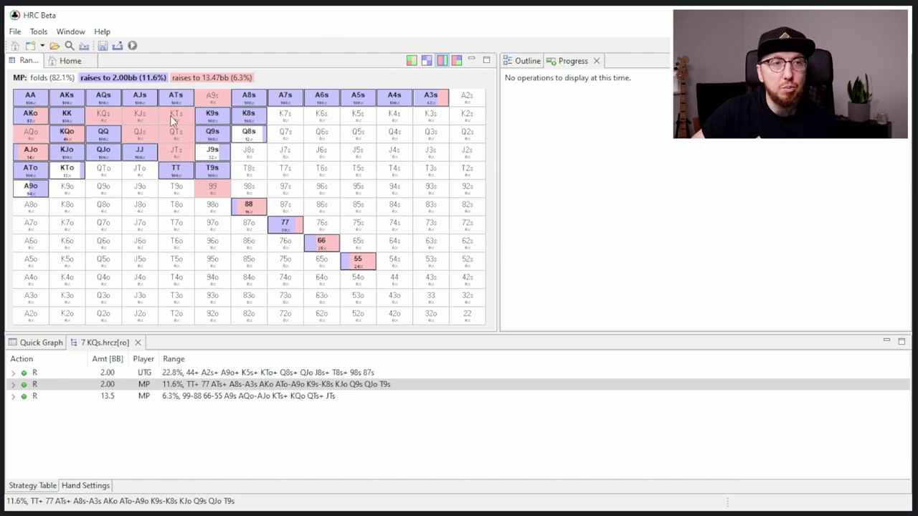
left_click(16, 385)
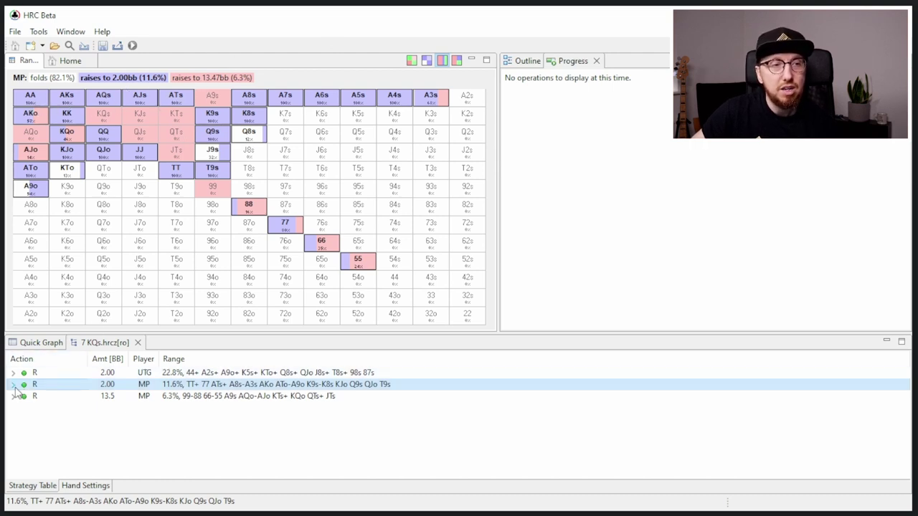
left_click(13, 384)
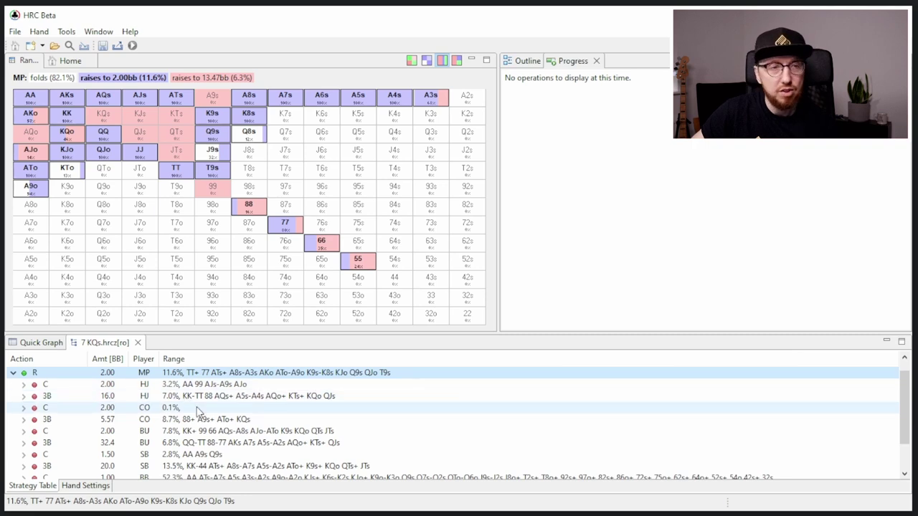
mouse_move(215, 408)
scroll(215, 409, "down", 1)
left_click(188, 421)
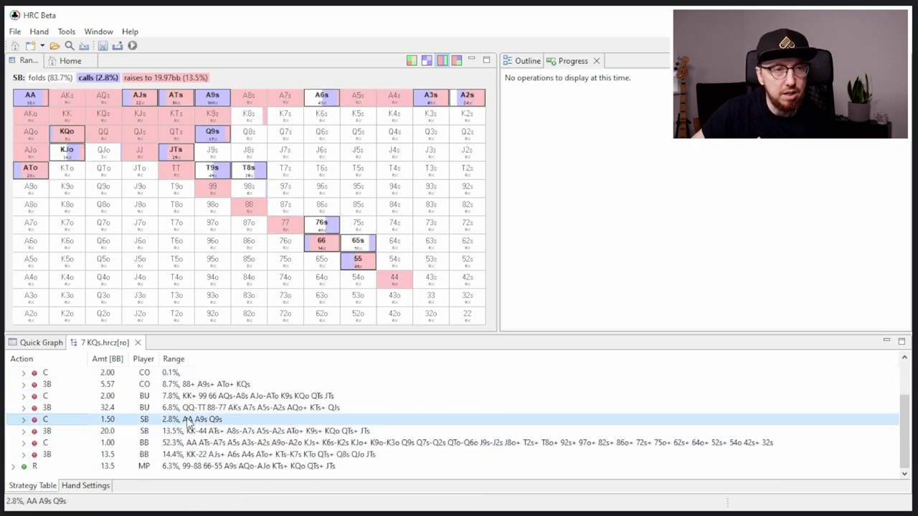
Step: Expand MP's 13.5 bb raise, show the SB's 13.0 bb calling range, and inspect the strategy for KQs
double_click(179, 466)
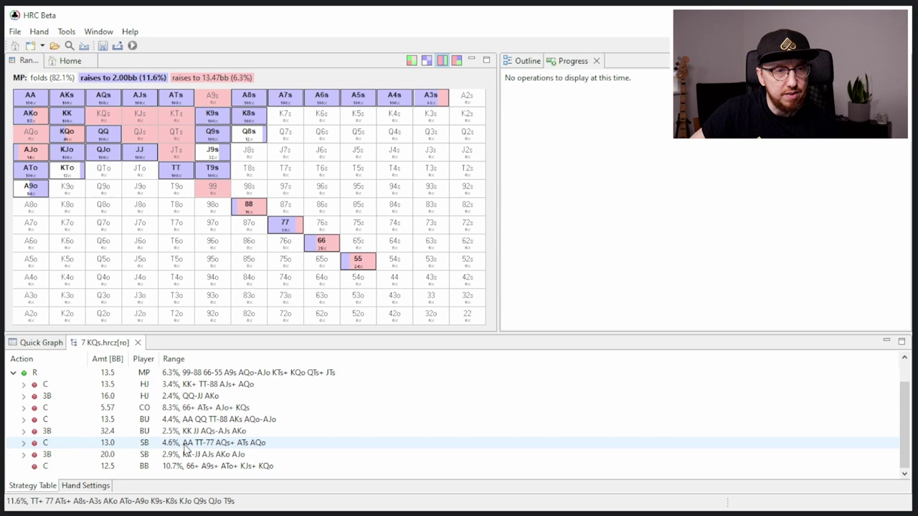
left_click(185, 444)
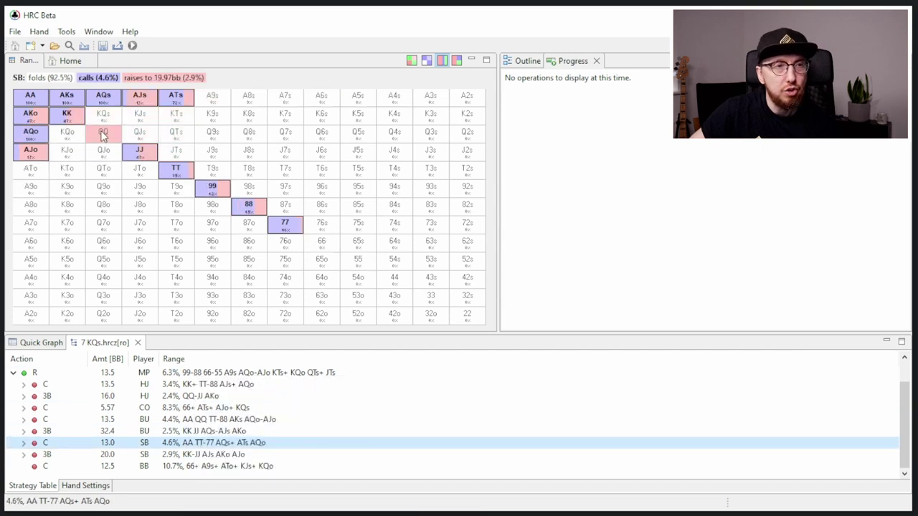
mouse_move(104, 120)
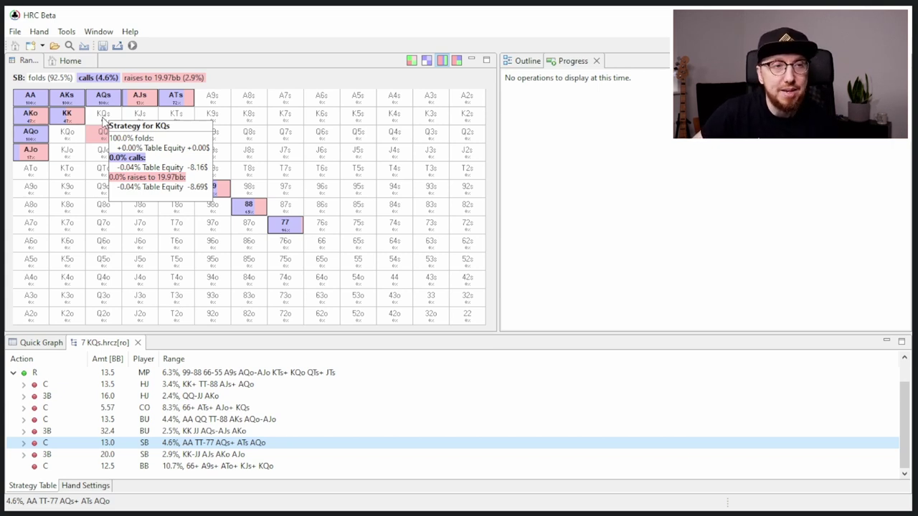
left_click(247, 277)
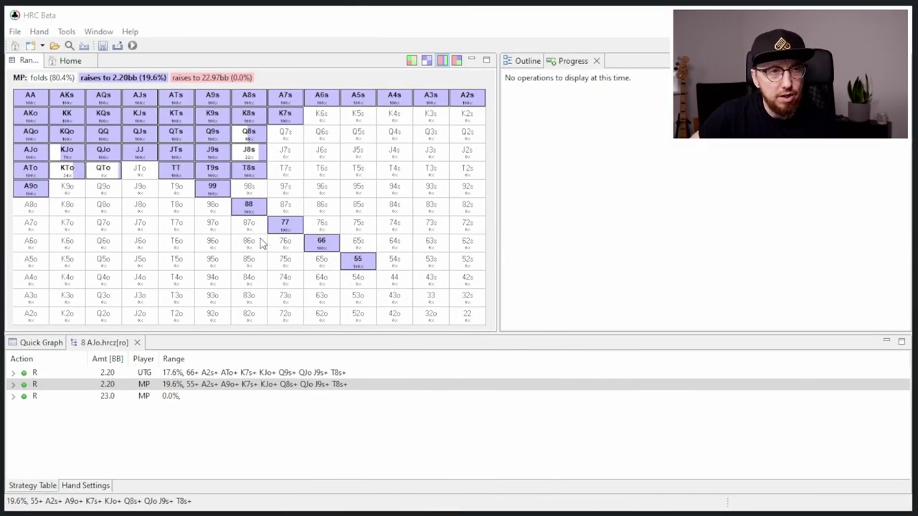
Step: In the AJo hand, expand MP's 2.20 bb raise and examine the SB's 1.70 bb calling range
left_click(161, 387)
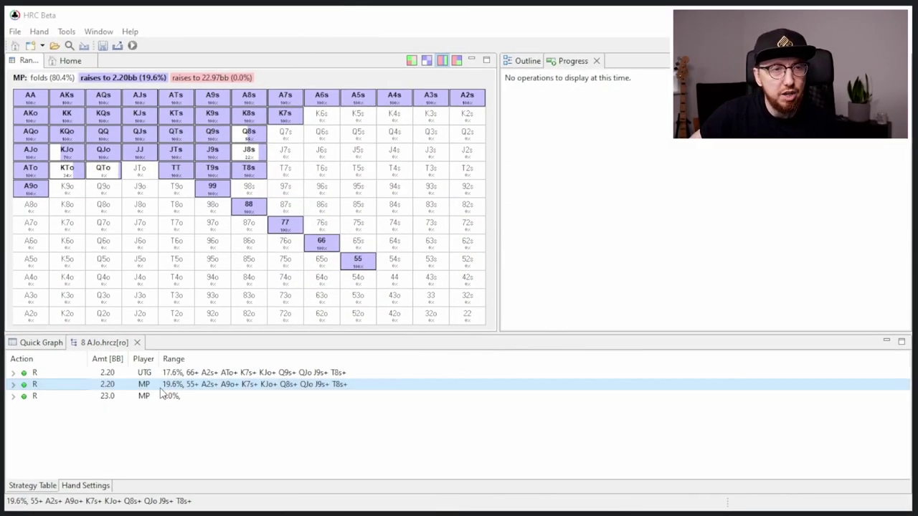
mouse_move(183, 389)
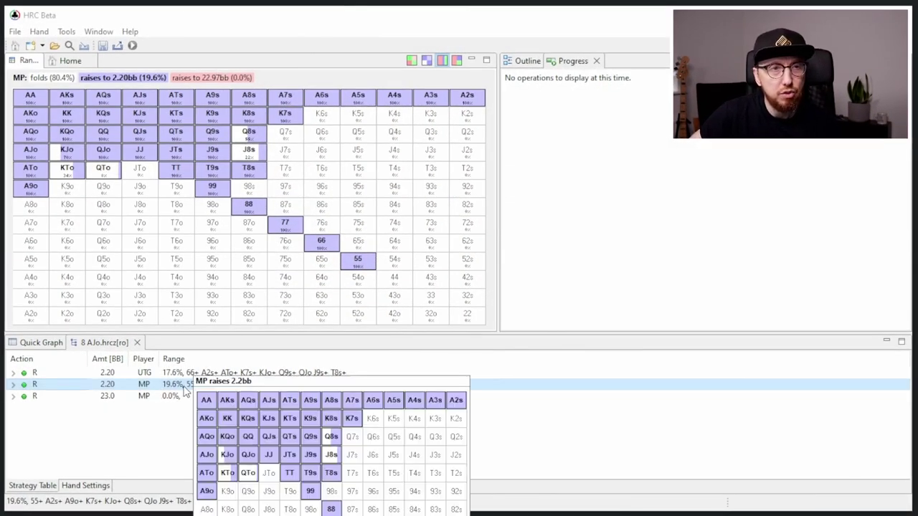
left_click(13, 385)
scroll(204, 423, "down", 5)
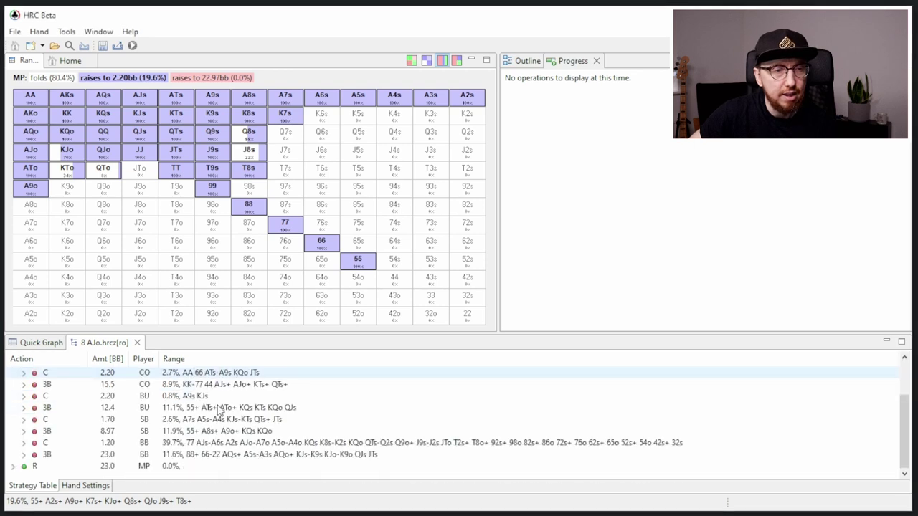
left_click(185, 423)
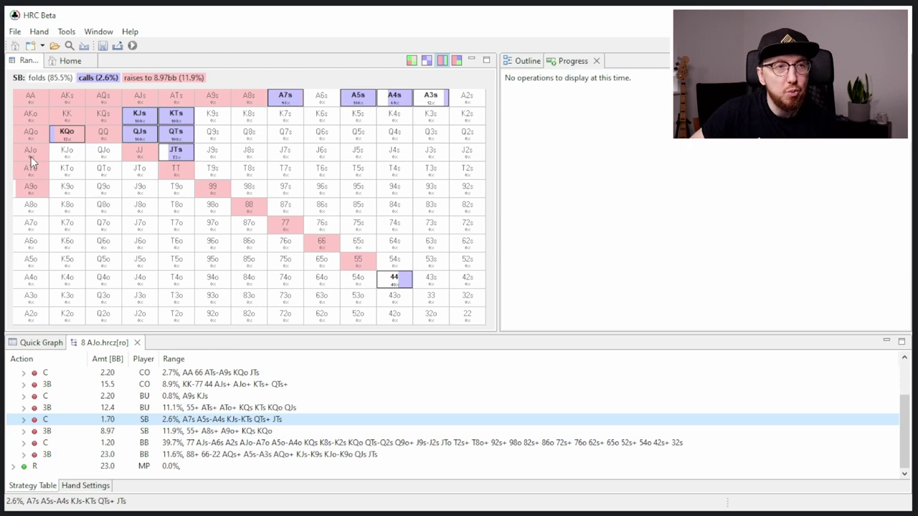
left_click(212, 104)
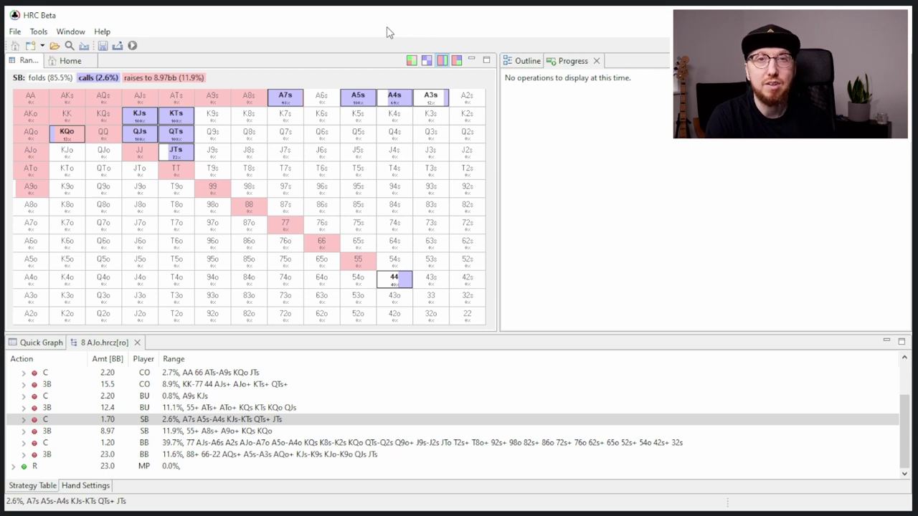
Step: Show and expand the SB's 8.97 bb 3-bet, then examine MP's 6.77 bb calling range against it
left_click(192, 432)
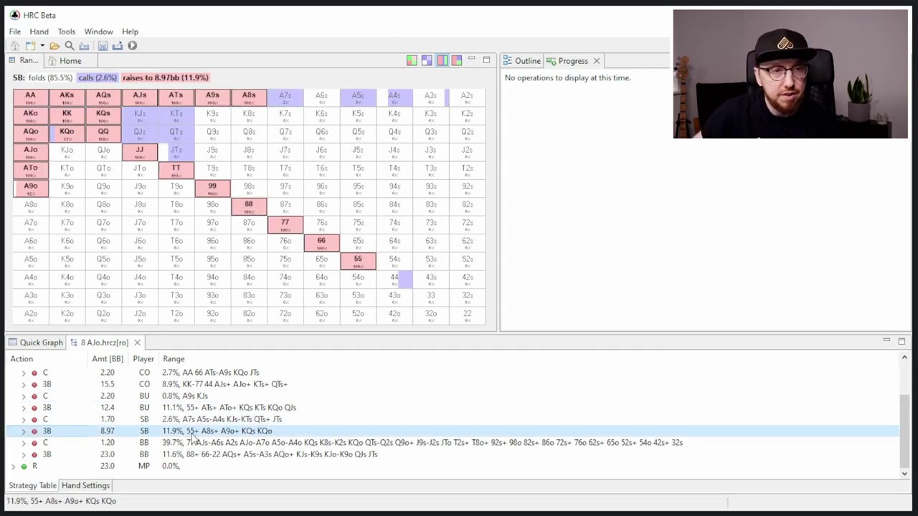
left_click(23, 431)
scroll(204, 452, "down", 1)
left_click(203, 432)
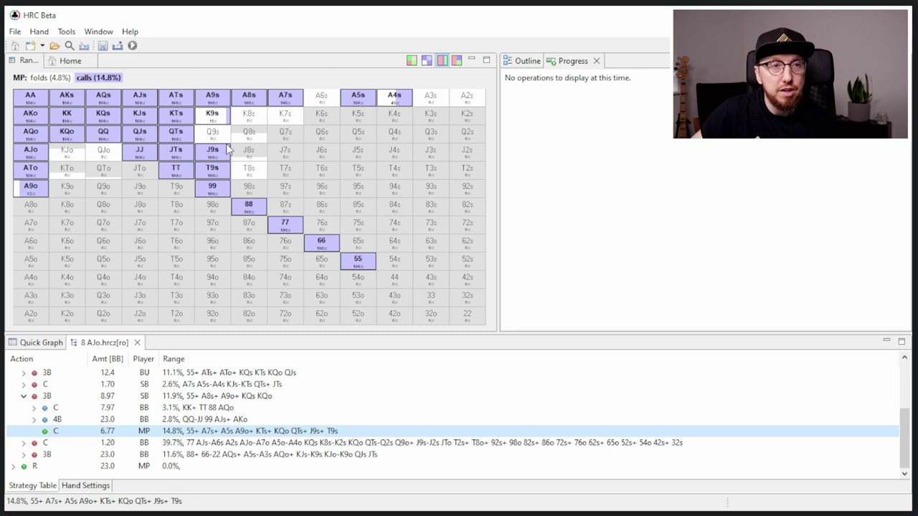
left_click(251, 148)
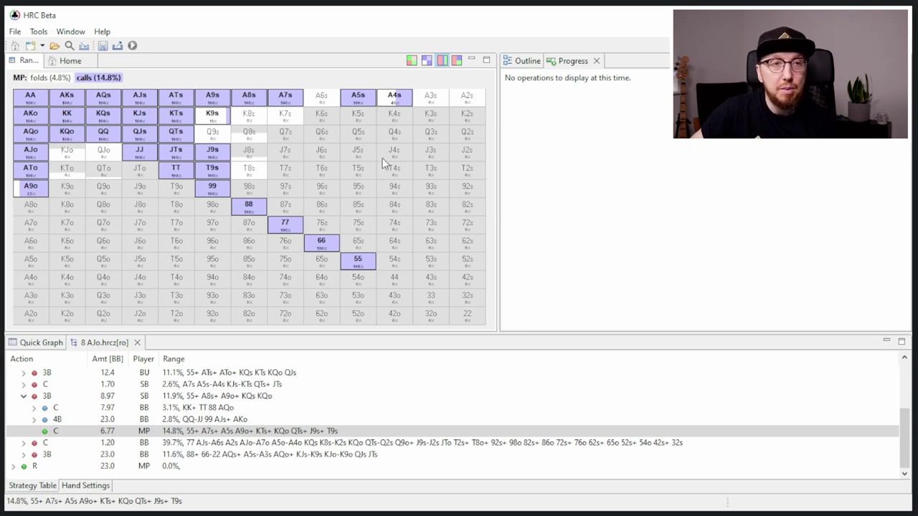
mouse_move(384, 163)
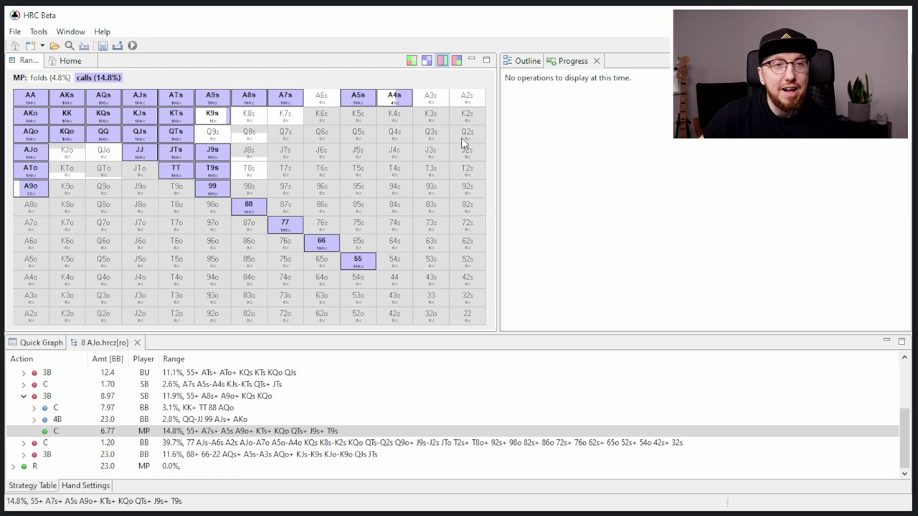
mouse_move(450, 133)
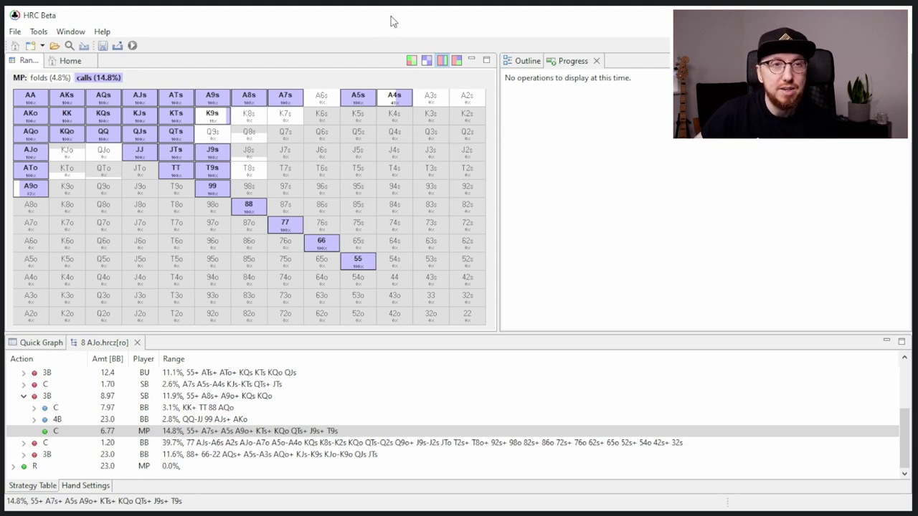